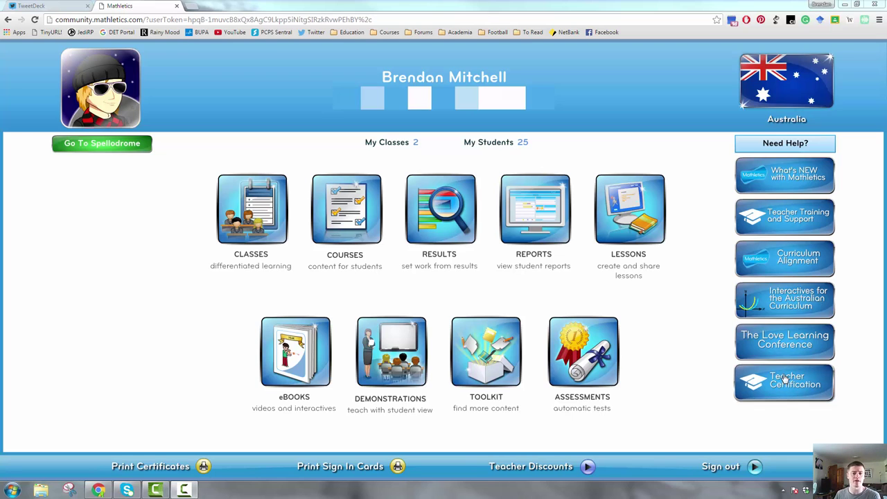
Open the Courses tile from the Mathletics dashboard to view class course content
{"action": "left_click", "coordinate": [350, 225]}
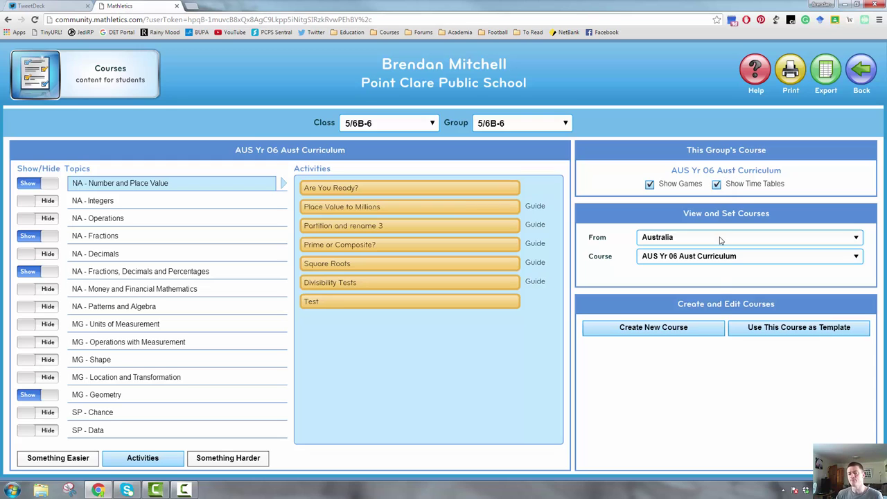
Start creating a new Year 6 course, then cancel it
{"action": "left_click", "coordinate": [652, 332]}
{"action": "left_click", "coordinate": [726, 369]}
{"action": "left_click", "coordinate": [769, 436]}
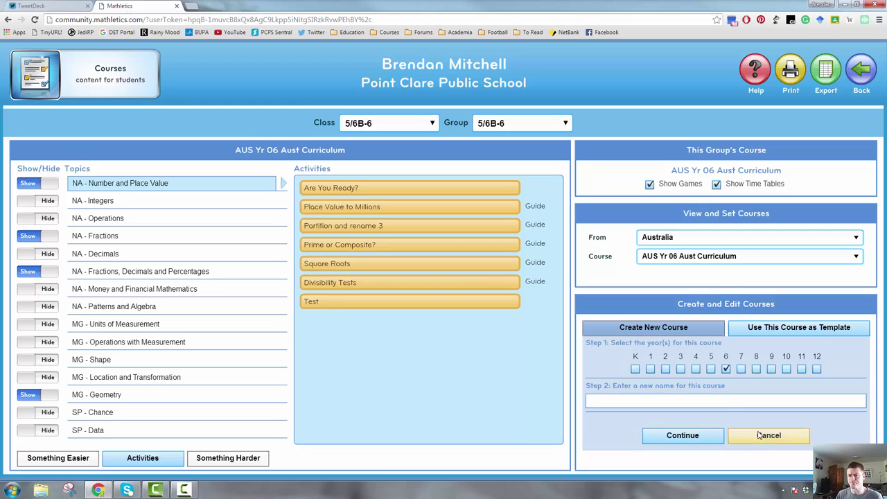
Set the course source to the school's own courses and select 56BW
{"action": "left_click", "coordinate": [726, 240]}
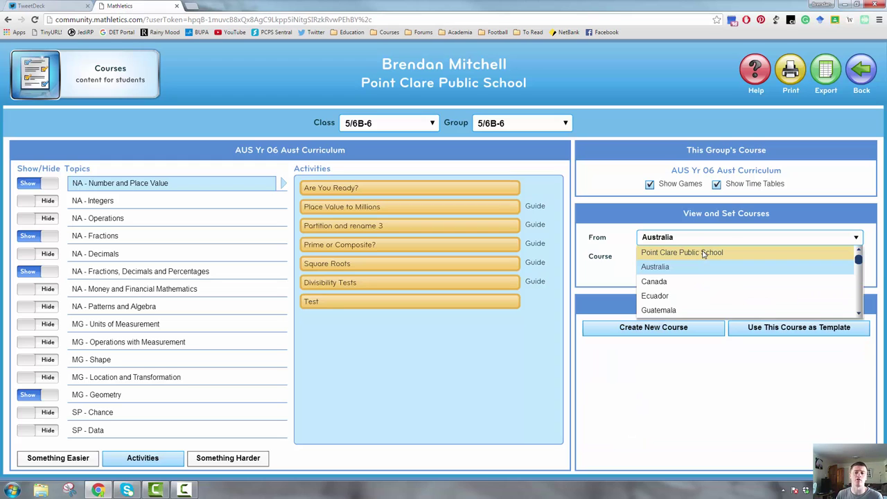
{"action": "left_click", "coordinate": [704, 253]}
{"action": "left_click", "coordinate": [707, 256]}
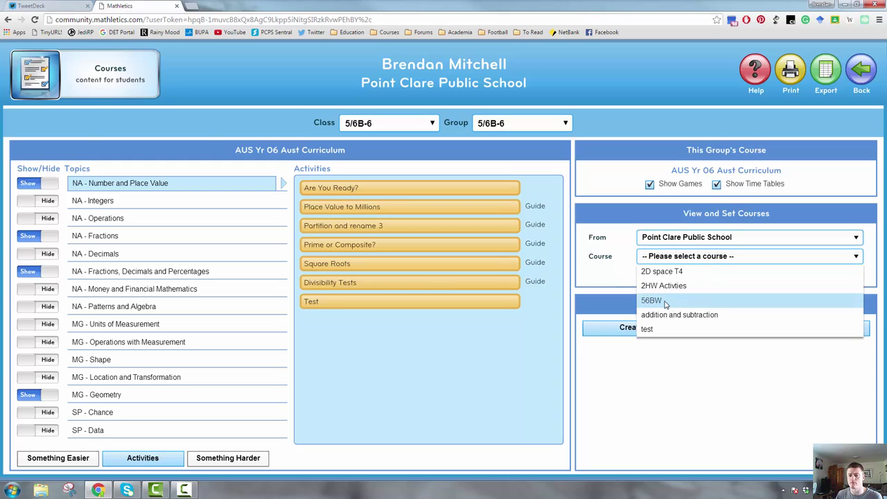
{"action": "left_click", "coordinate": [667, 301]}
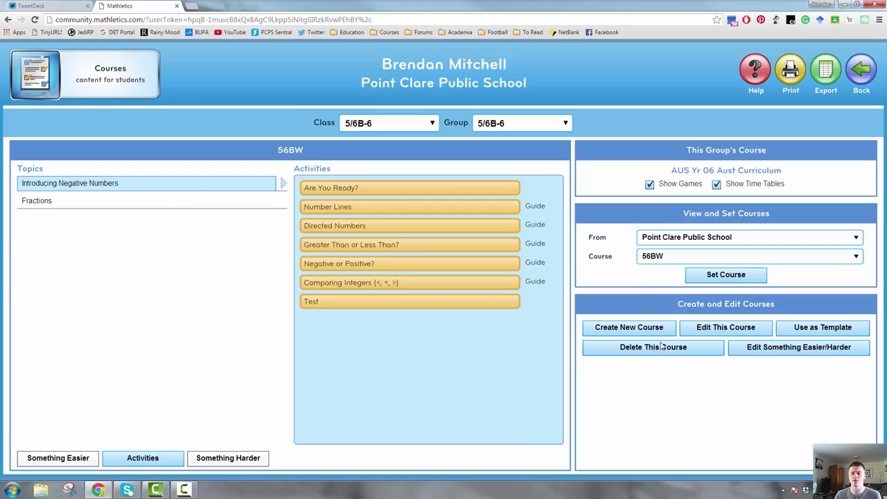
Show the Fractions topic's activities, then open 56BW with Edit This Course
{"action": "left_click", "coordinate": [51, 201]}
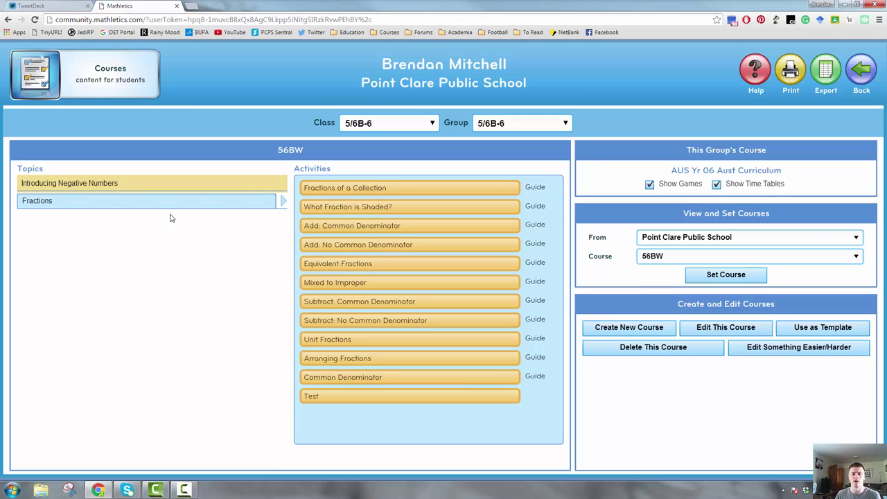
{"action": "left_click", "coordinate": [723, 329]}
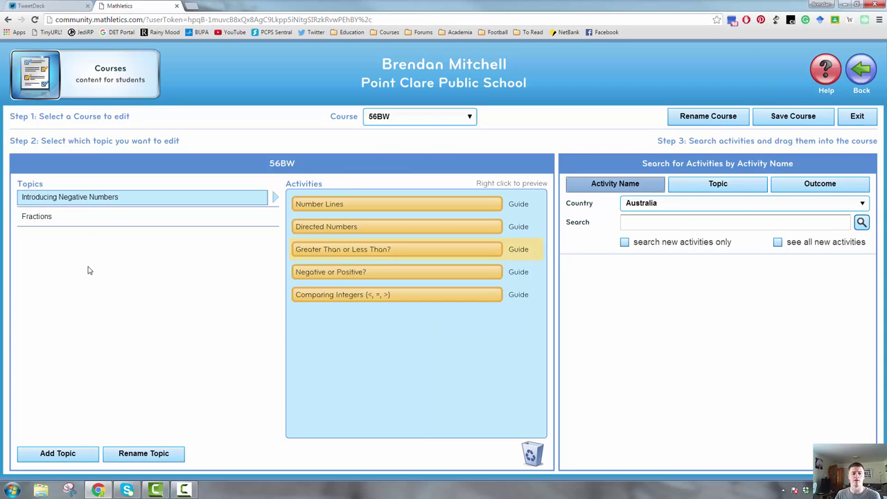
In the editor's Fractions topic, drag Subtract: No Common Denominator into the recycle bin
{"action": "left_click", "coordinate": [94, 220]}
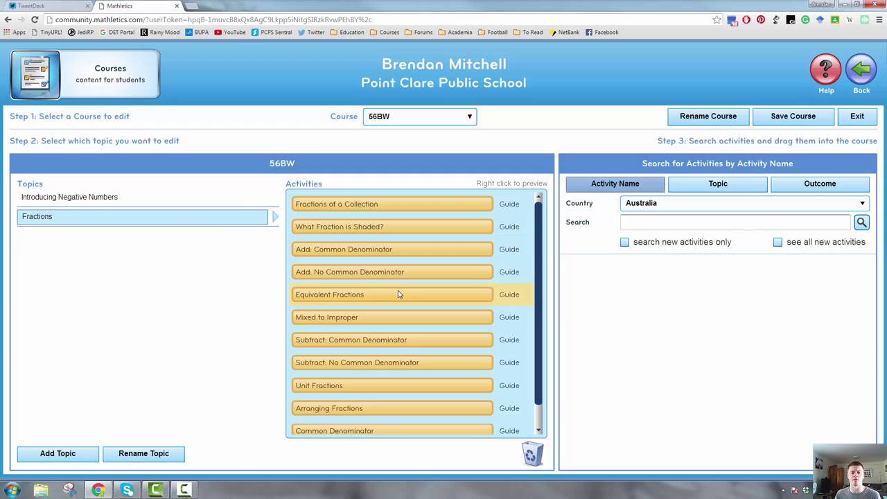
{"action": "scroll", "coordinate": [400, 297], "scroll_direction": "down", "scroll_amount": 1}
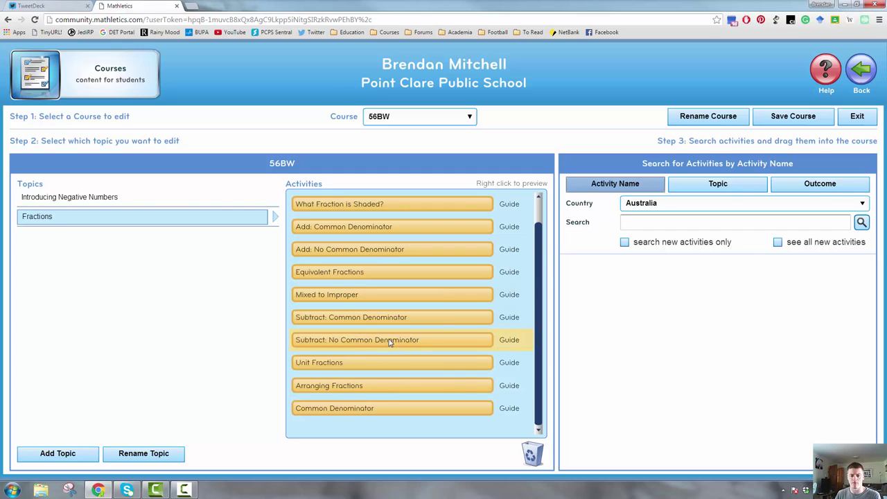
{"action": "left_click_drag", "start_coordinate": [398, 347], "coordinate": [533, 454]}
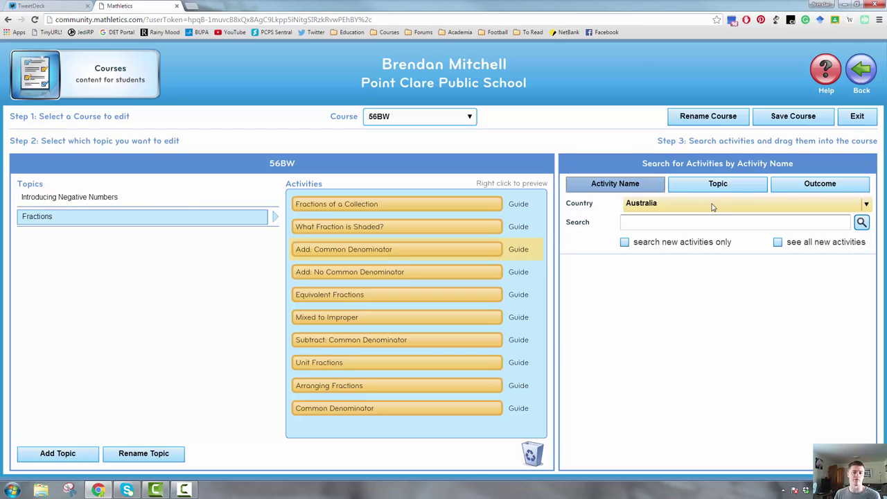
Search activities by outcome: region NSW, Stage 3, outcome NS 3.4 Fractions and Decimals
{"action": "left_click", "coordinate": [815, 184]}
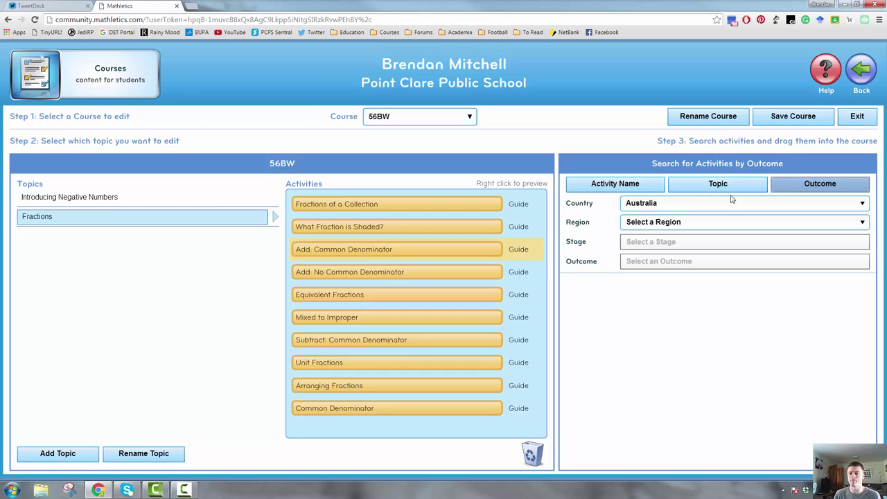
{"action": "left_click", "coordinate": [720, 223]}
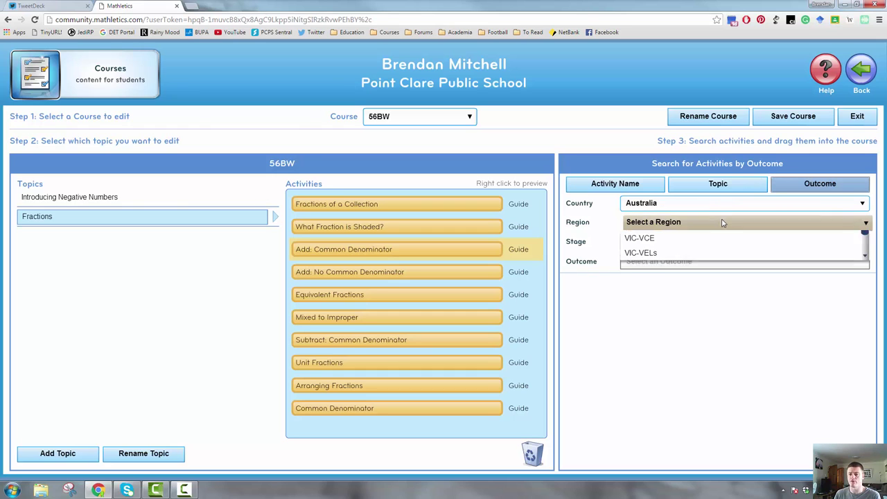
{"action": "left_click", "coordinate": [667, 241]}
{"action": "left_click", "coordinate": [684, 243]}
{"action": "left_click", "coordinate": [670, 302]}
{"action": "left_click", "coordinate": [707, 262]}
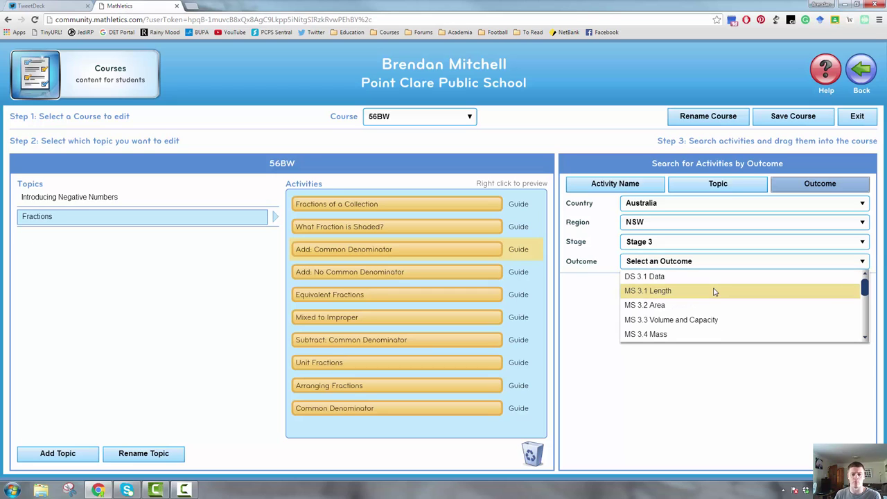
{"action": "scroll", "coordinate": [714, 292], "scroll_direction": "down", "scroll_amount": 1}
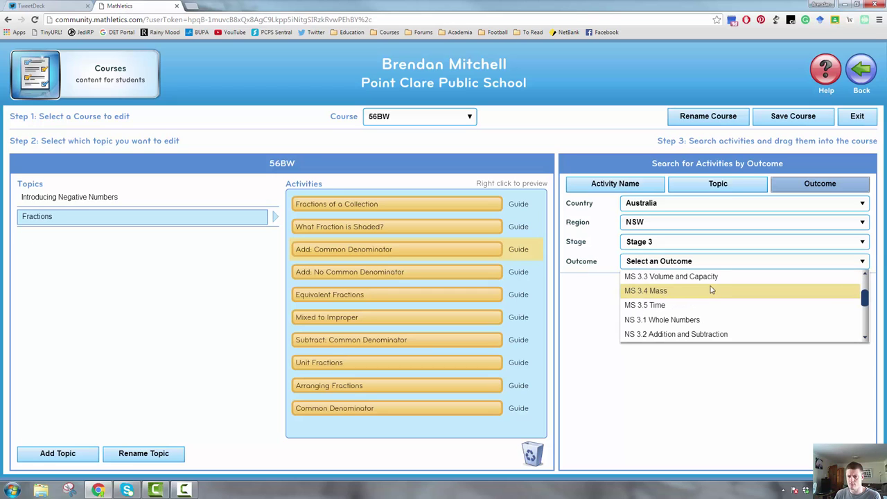
{"action": "scroll", "coordinate": [710, 293], "scroll_direction": "down", "scroll_amount": 1}
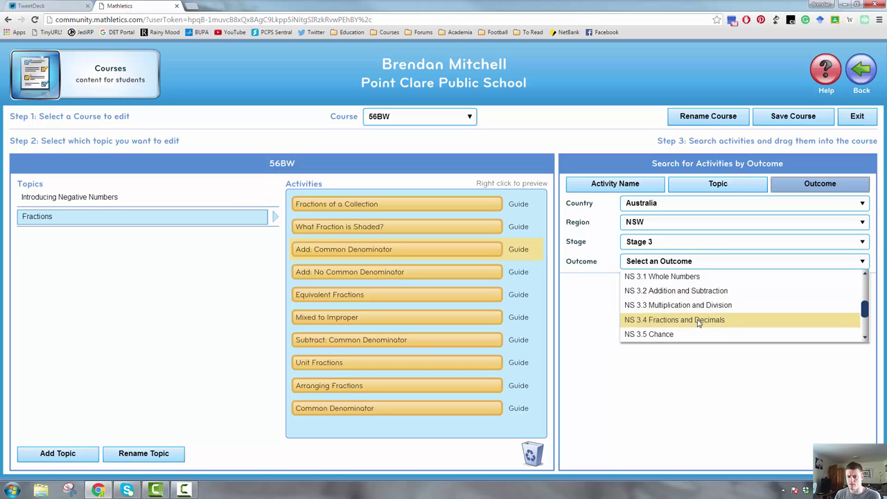
{"action": "left_click", "coordinate": [699, 322]}
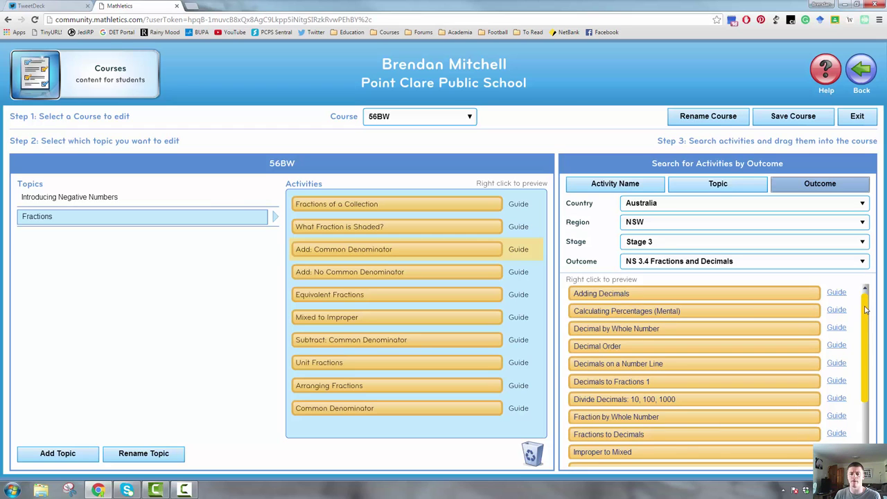
{"action": "scroll", "coordinate": [728, 298], "scroll_direction": "down", "scroll_amount": 1}
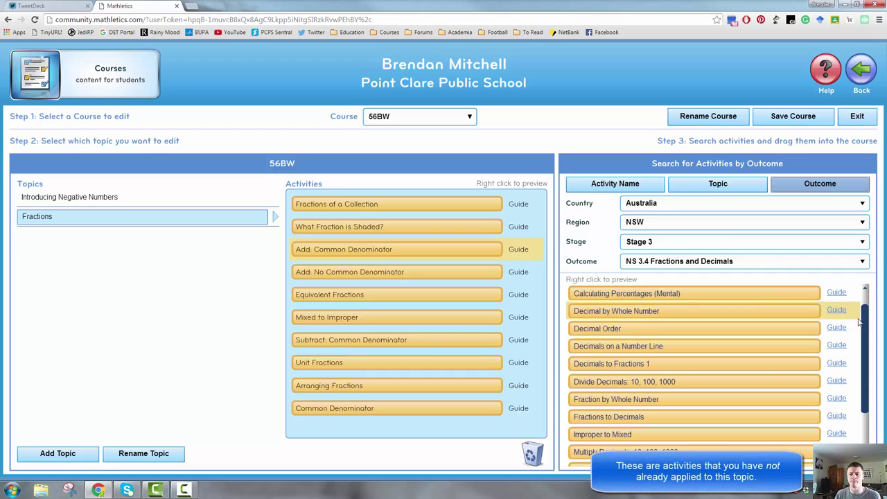
{"action": "left_click_drag", "start_coordinate": [865, 325], "coordinate": [863, 375]}
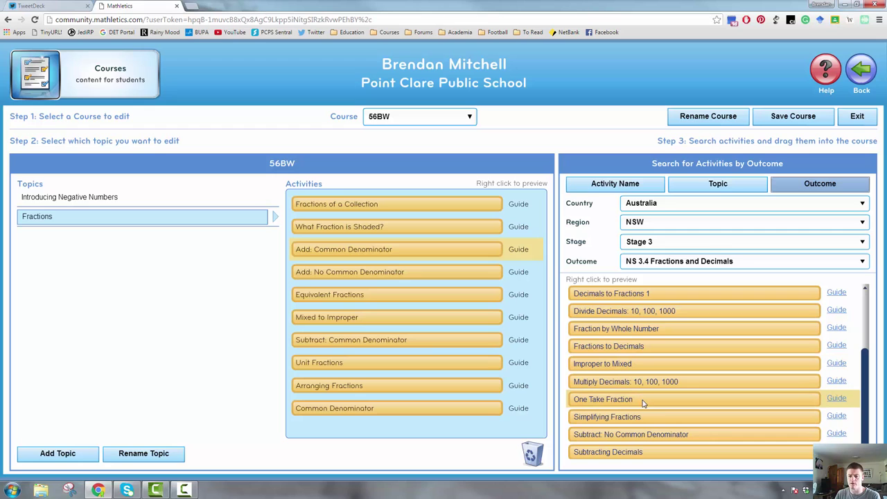
{"action": "left_click_drag", "start_coordinate": [643, 403], "coordinate": [367, 426]}
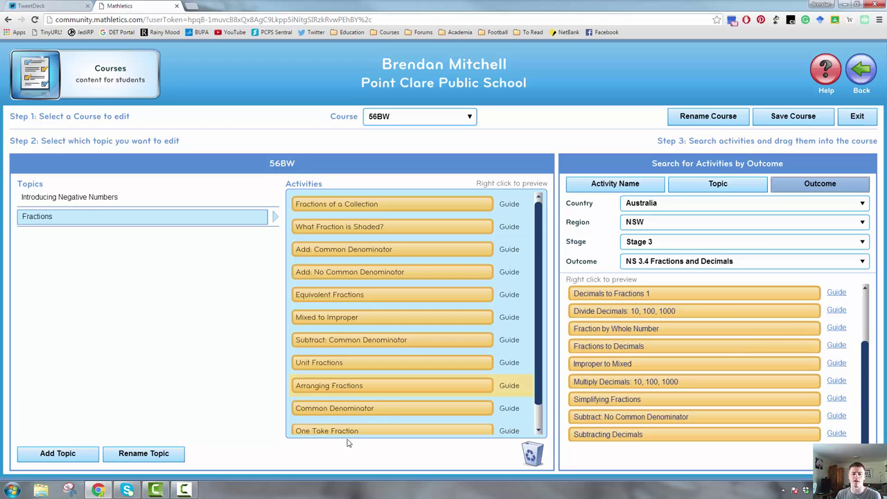
{"action": "left_click_drag", "start_coordinate": [388, 432], "coordinate": [534, 453]}
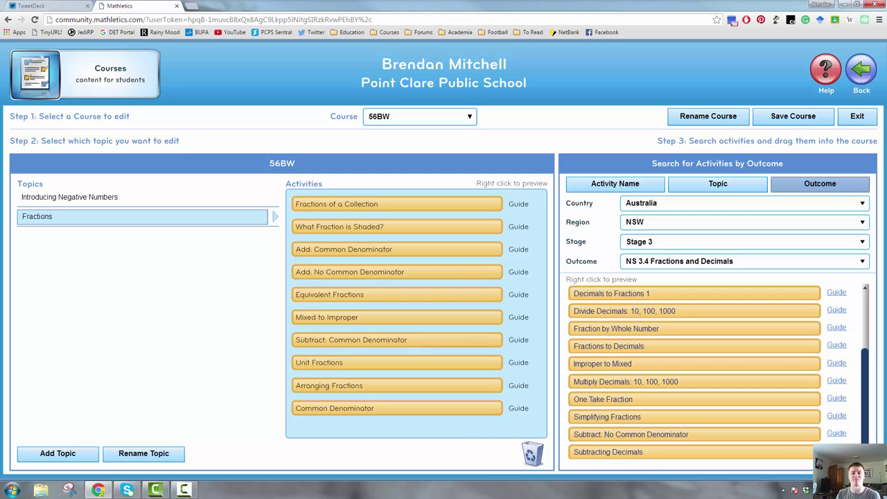
Change the outcome filter to Stage 2, NS 2.4 Fractions and Decimals
{"action": "left_click", "coordinate": [685, 243]}
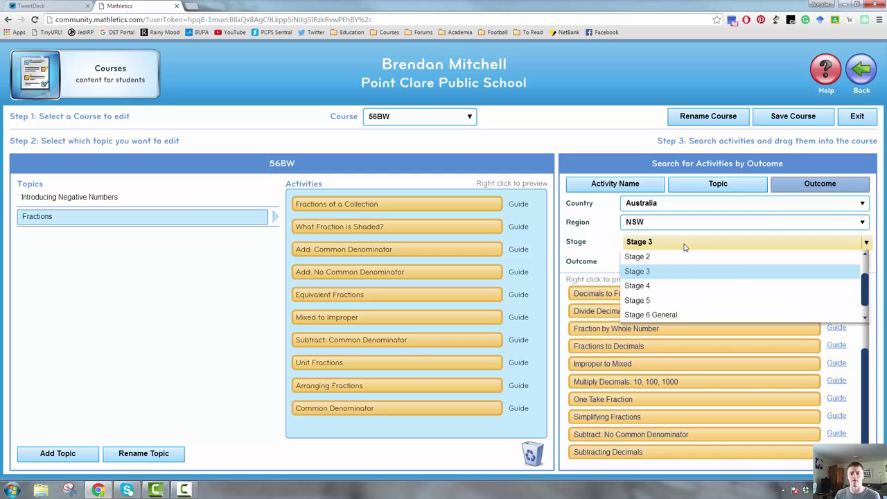
{"action": "left_click", "coordinate": [676, 257]}
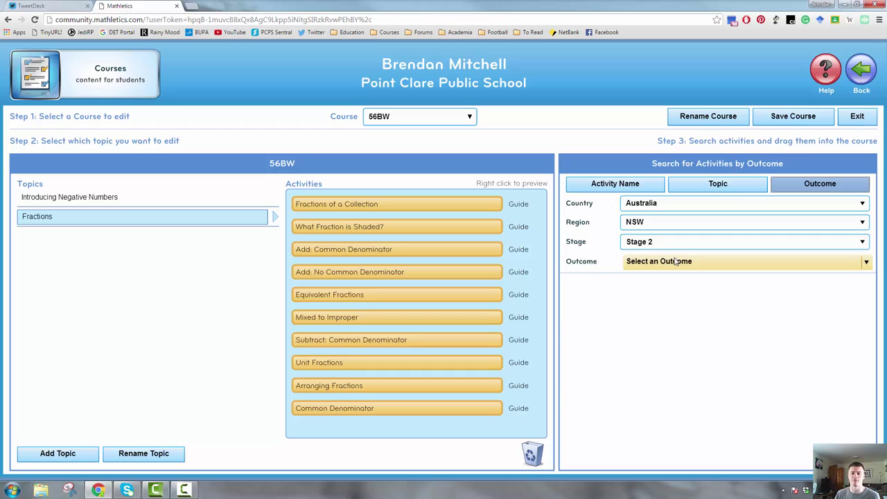
{"action": "left_click", "coordinate": [676, 262]}
{"action": "scroll", "coordinate": [702, 317], "scroll_direction": "down", "scroll_amount": 2}
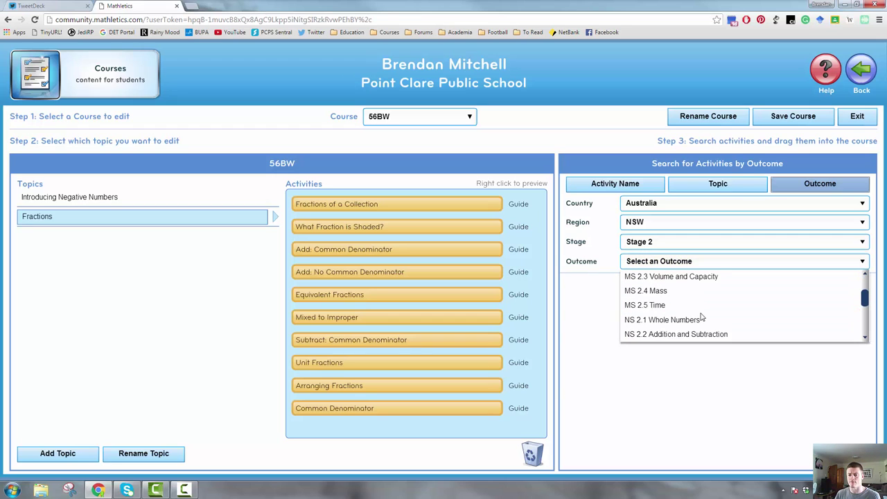
{"action": "left_click", "coordinate": [696, 319]}
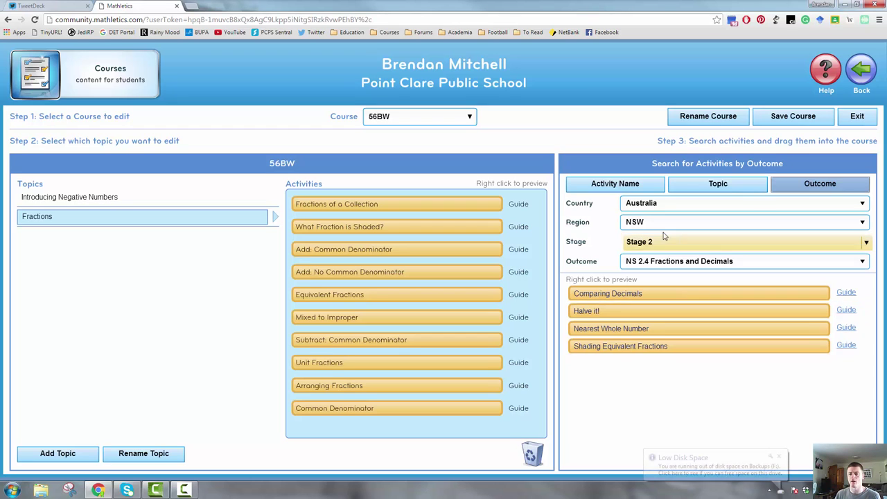
Filter by Stage 4 outcome NS 4.3, then bring up Adding and Subtracting Decimals' preview option
{"action": "left_click", "coordinate": [667, 241]}
{"action": "left_click", "coordinate": [663, 300]}
{"action": "left_click", "coordinate": [668, 266]}
{"action": "scroll", "coordinate": [719, 305], "scroll_direction": "down", "scroll_amount": 4}
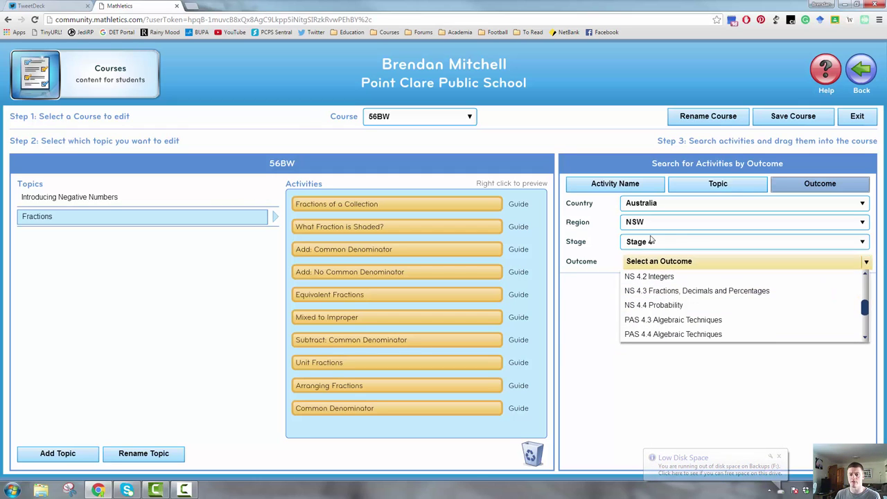
{"action": "left_click", "coordinate": [682, 290]}
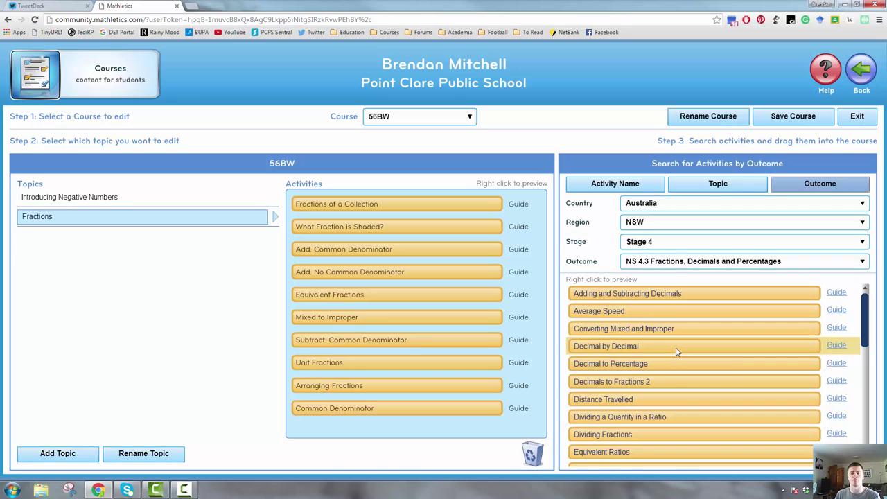
{"action": "right_click", "coordinate": [631, 295]}
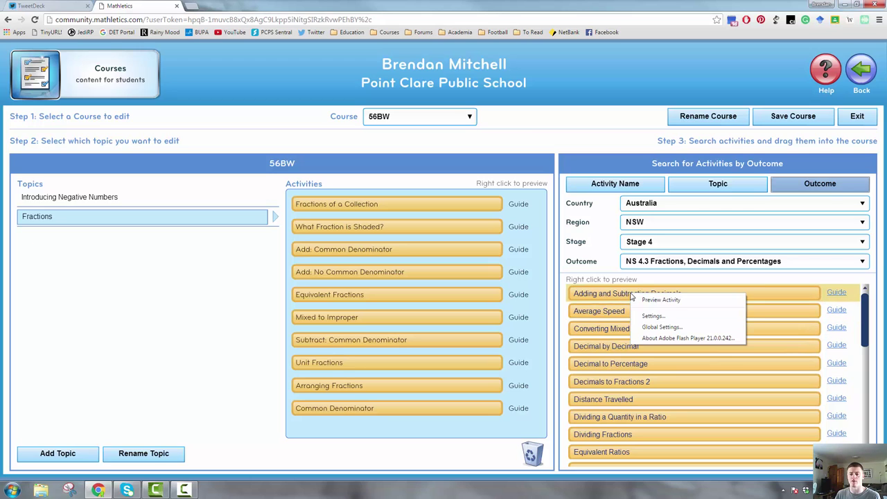